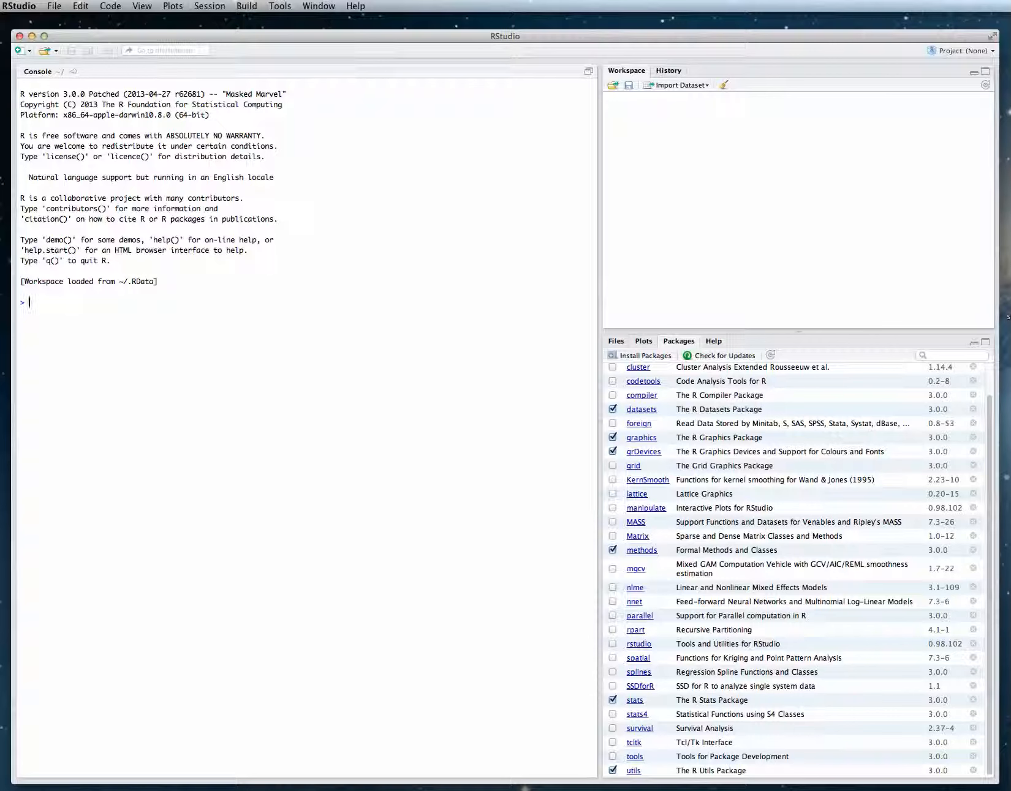
Load the SSDforR package from the package list and run require(SSDforR) in the console.
{"action": "left_click", "coordinate": [612, 686]}
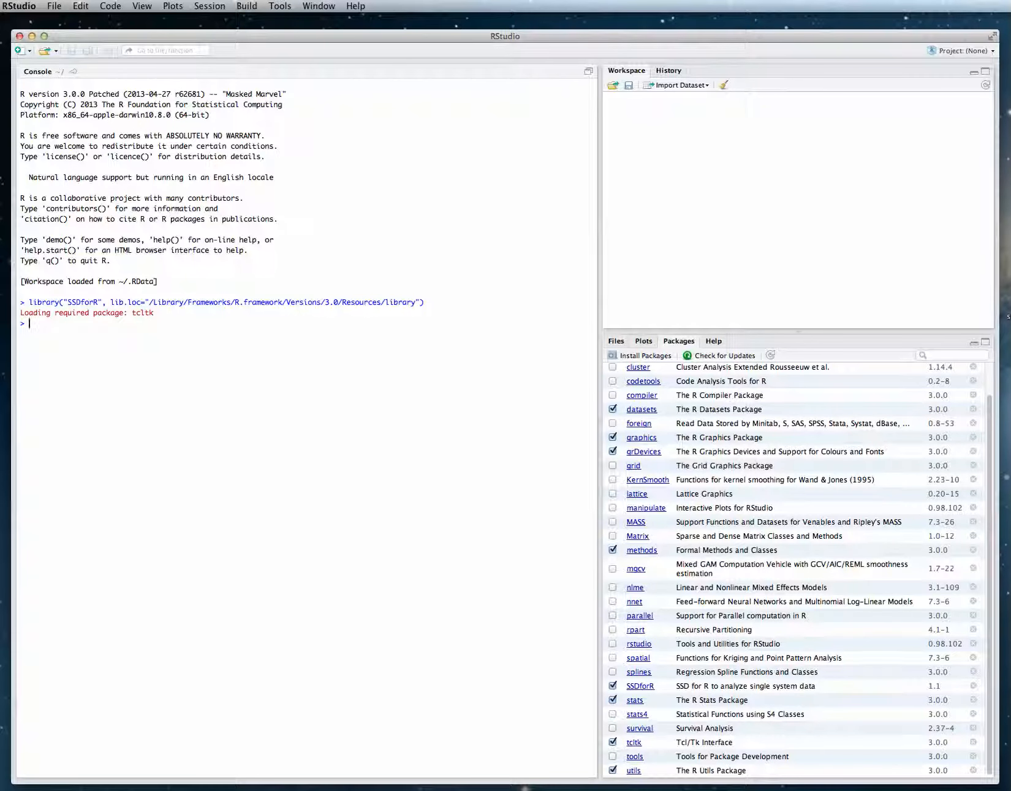
{"action": "type", "text": "r"}
{"action": "type", "text": "ep"}
{"action": "type", "text": "uire"}
{"action": "type", "text": "("}
{"action": "type", "text": "SSDfor"}
{"action": "type", "text": "R"}
{"action": "type", "text": ")"}
{"action": "key", "text": "Return"}
Run Getcsv() and import the CSV data file from the Desktop folder.
{"action": "type", "text": "Getcsv("}
{"action": "key", "text": "Return"}
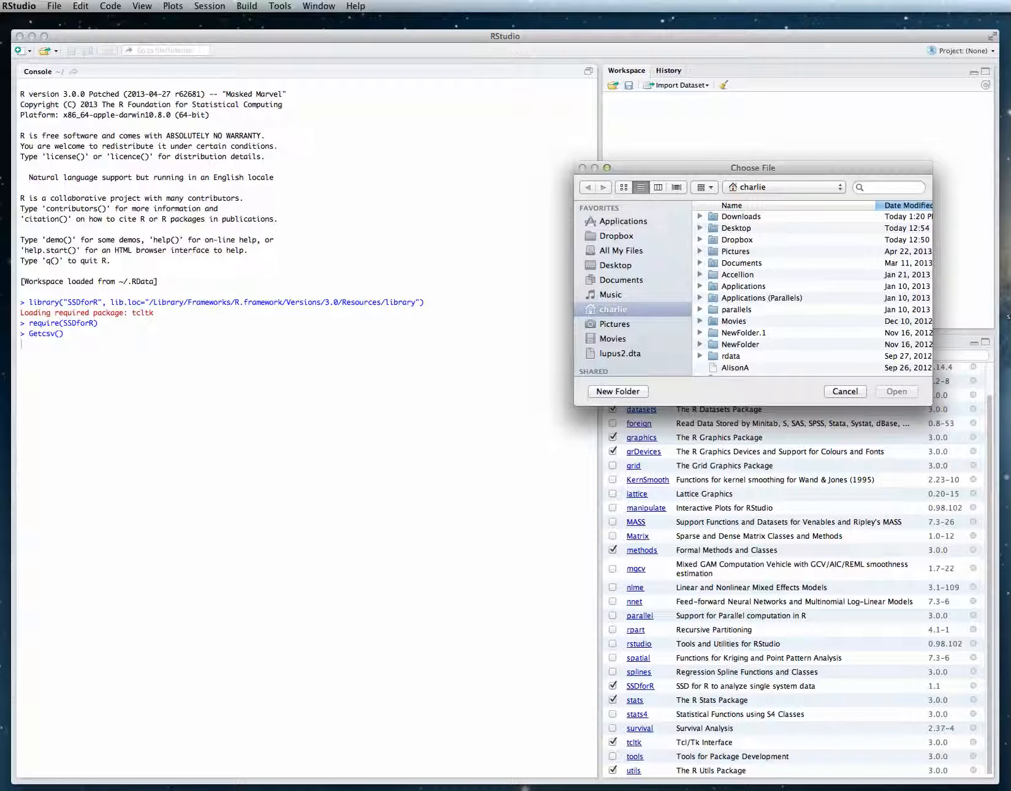
{"action": "left_click", "coordinate": [616, 265]}
{"action": "double_click", "coordinate": [738, 229]}
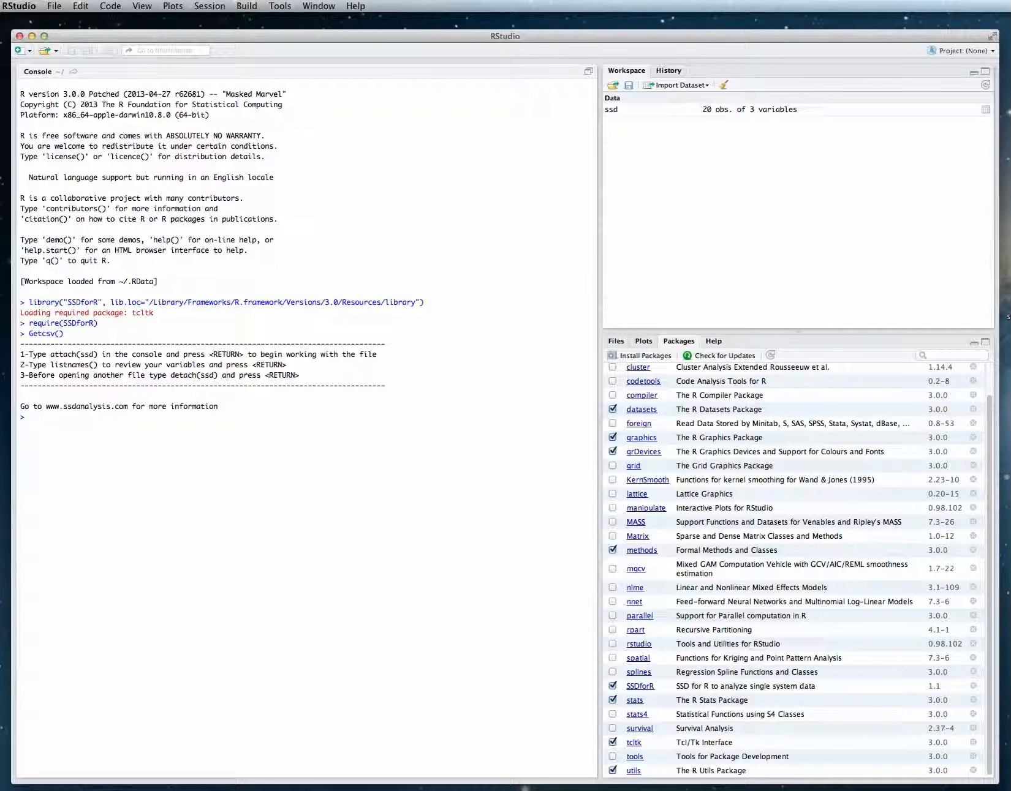
Attach the imported ssd data set with attach(ssd).
{"action": "type", "text": "attach(ssd"}
{"action": "key", "text": "Return"}
List the data set's variables with listnames() and names(ssd).
{"action": "type", "text": "listnames()"}
{"action": "key", "text": "Return"}
{"action": "type", "text": "names("}
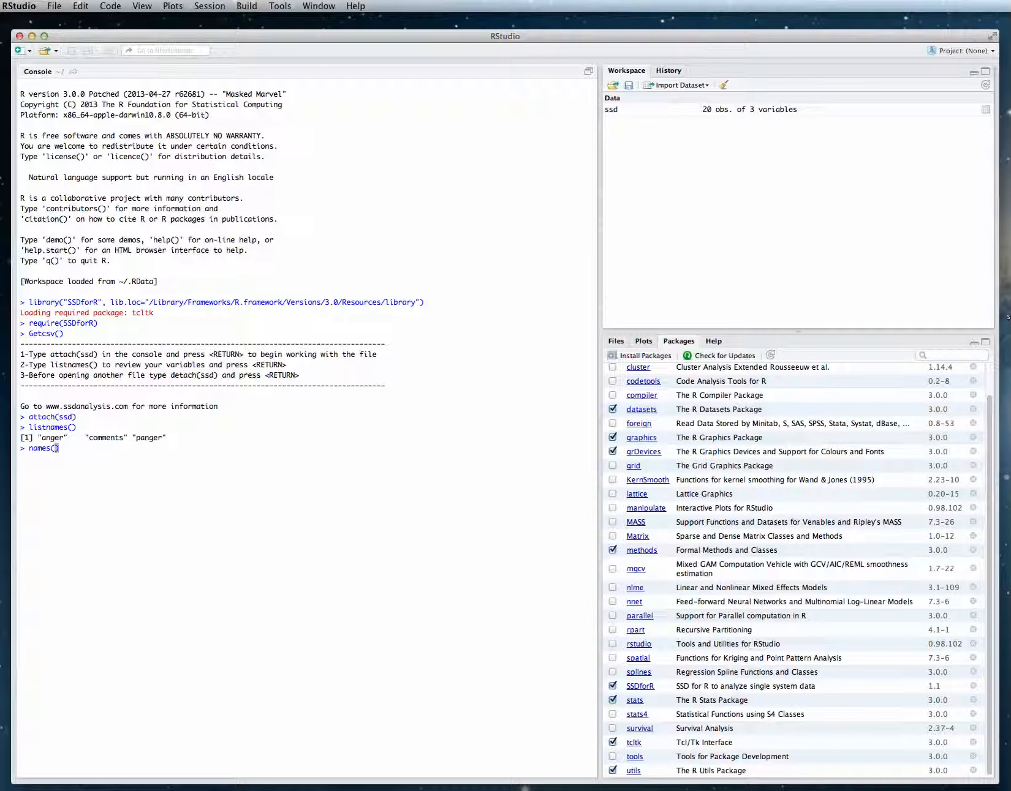
{"action": "type", "text": "ssd"}
{"action": "key", "text": "Return"}
Print the values of the comments and anger variables in the console.
{"action": "type", "text": "comments"}
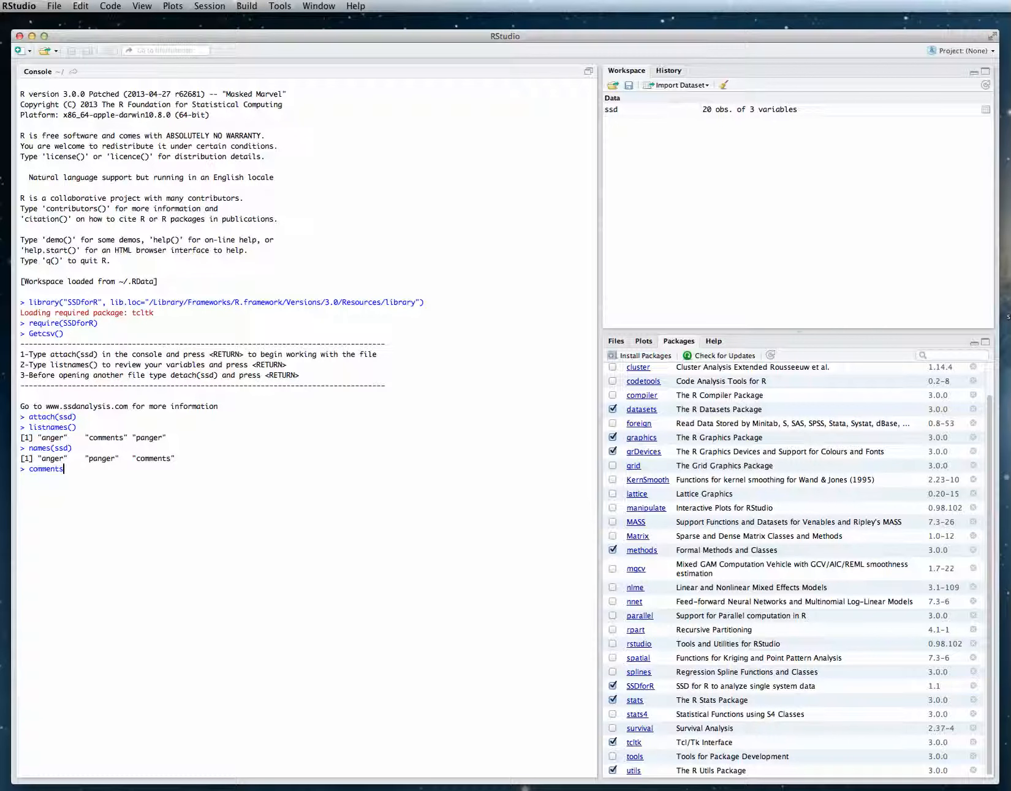
{"action": "key", "text": "Return"}
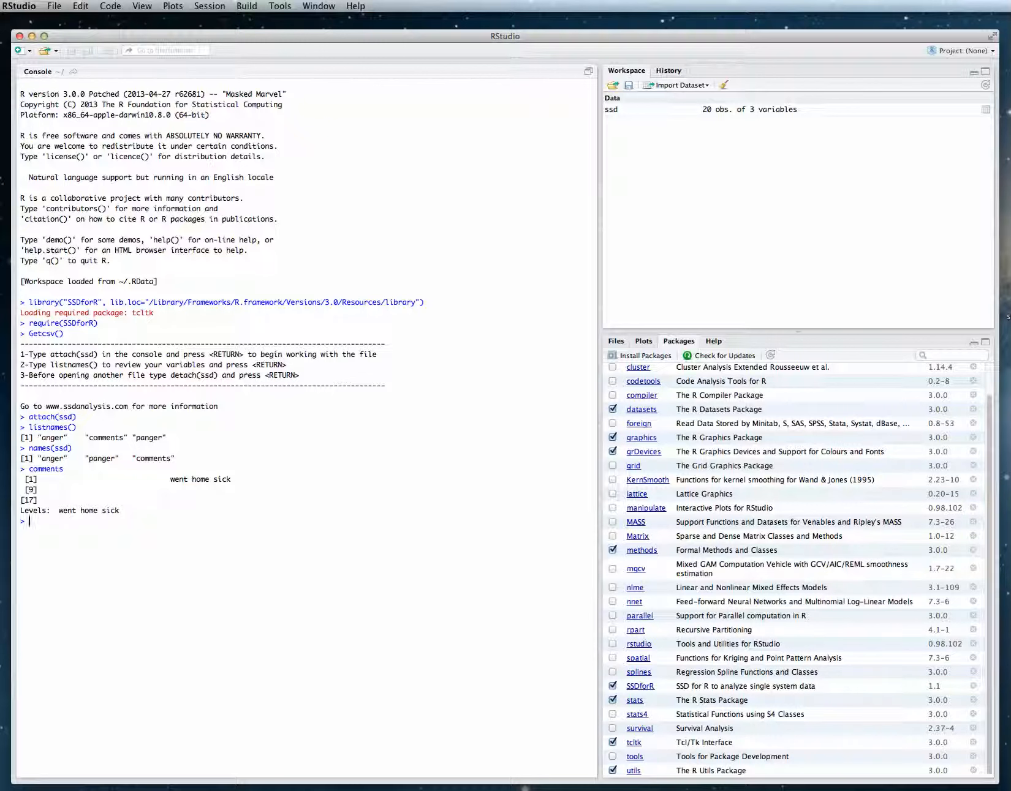
{"action": "type", "text": "anger"}
{"action": "key", "text": "Return"}
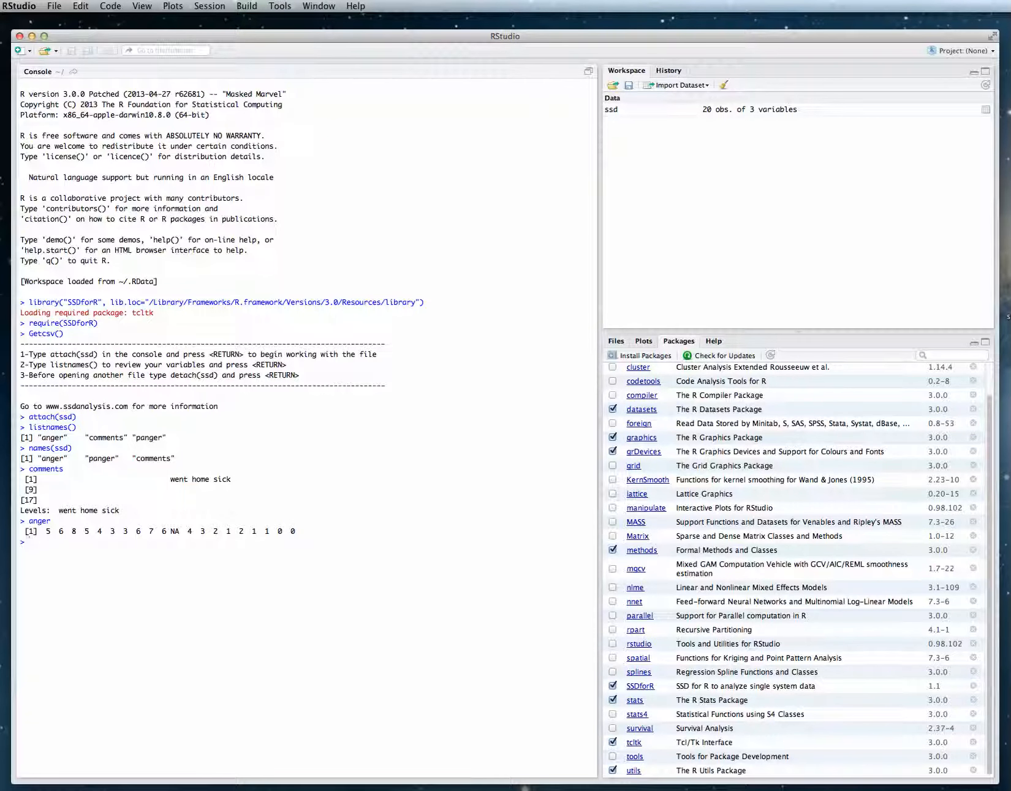
Consult the ABplot page in the SSDforR documentation and run ABplot(anger,panger,"days","amount","Crying").
{"action": "left_click", "coordinate": [640, 687]}
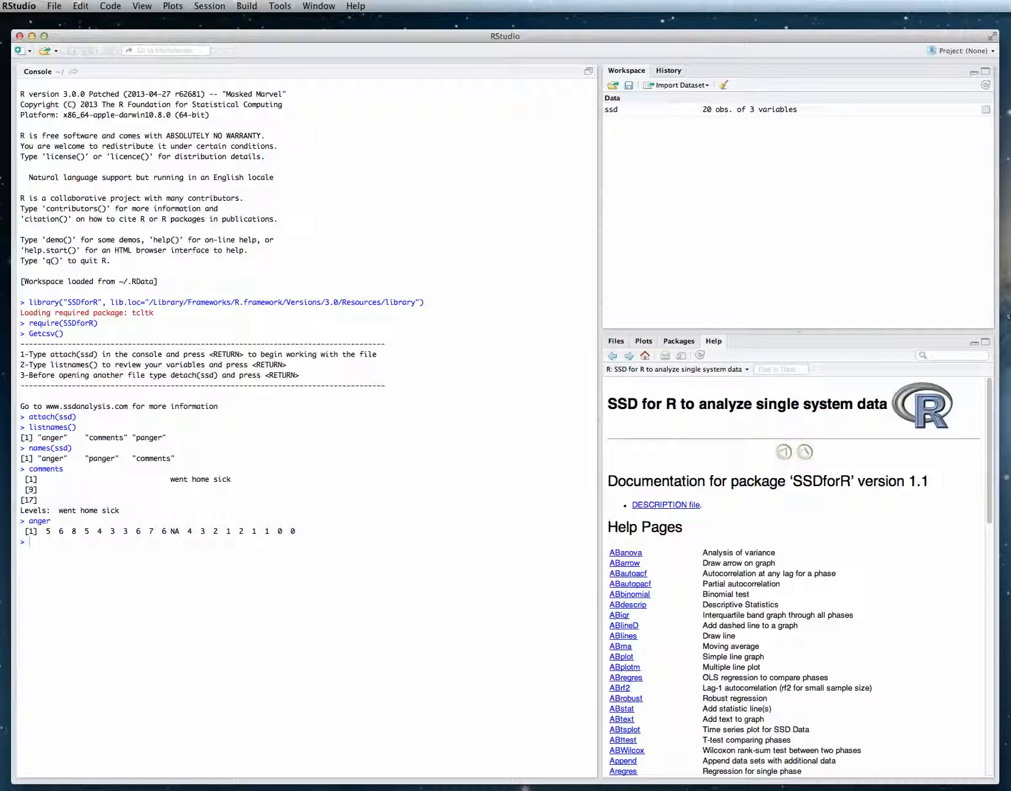
{"action": "left_click", "coordinate": [621, 657]}
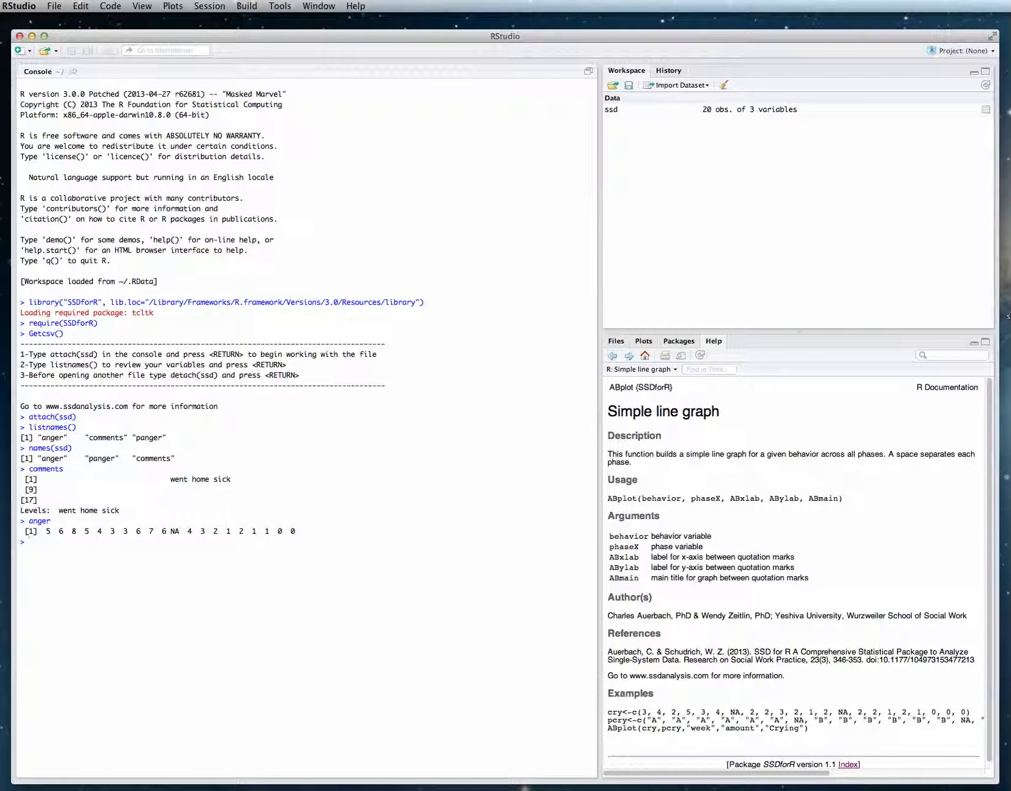
{"action": "type", "text": "ABplot(anger,panger,"}
{"action": "type", "text": "\""}
{"action": "type", "text": "days\",\""}
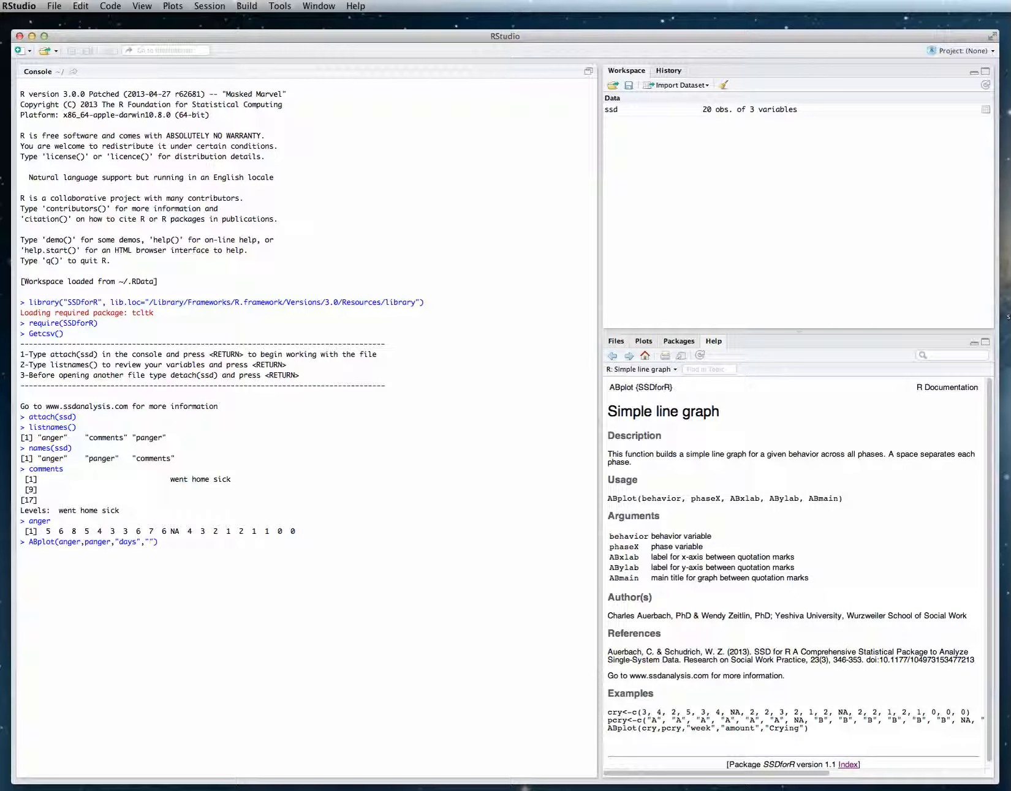
{"action": "type", "text": "amount"}
{"action": "key", "text": "Right"}
{"action": "type", "text": ",\"Crying"}
{"action": "key", "text": "Right"}
{"action": "key", "text": "Right"}
{"action": "key", "text": "Return"}
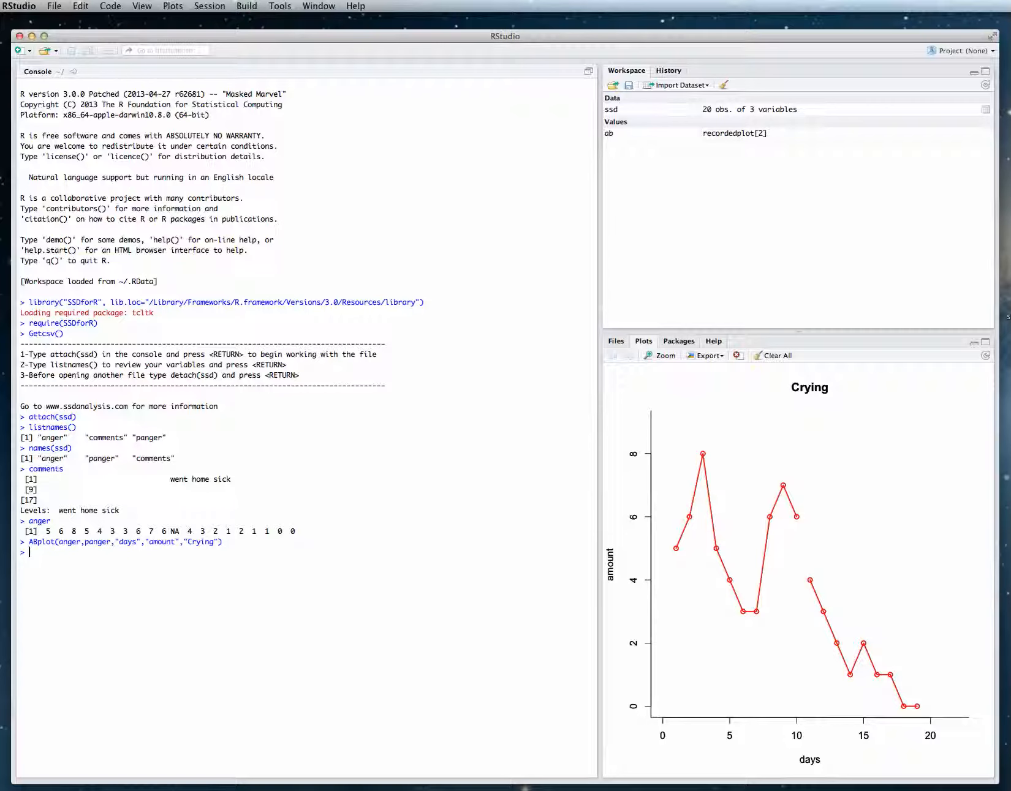
Run ABlines(anger), place a vertical phase line in the gap between the two phases just past day 10, and accept it.
{"action": "type", "text": "ABlines("}
{"action": "type", "text": "anger"}
{"action": "key", "text": "Return"}
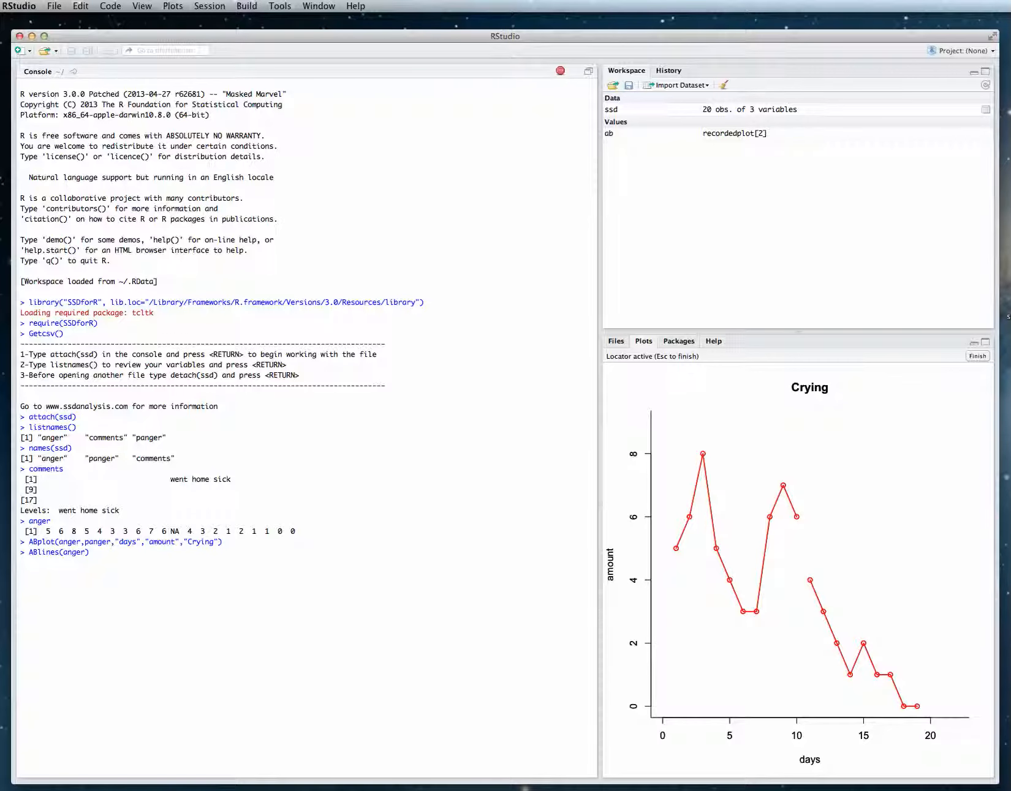
{"action": "left_click", "coordinate": [802, 421]}
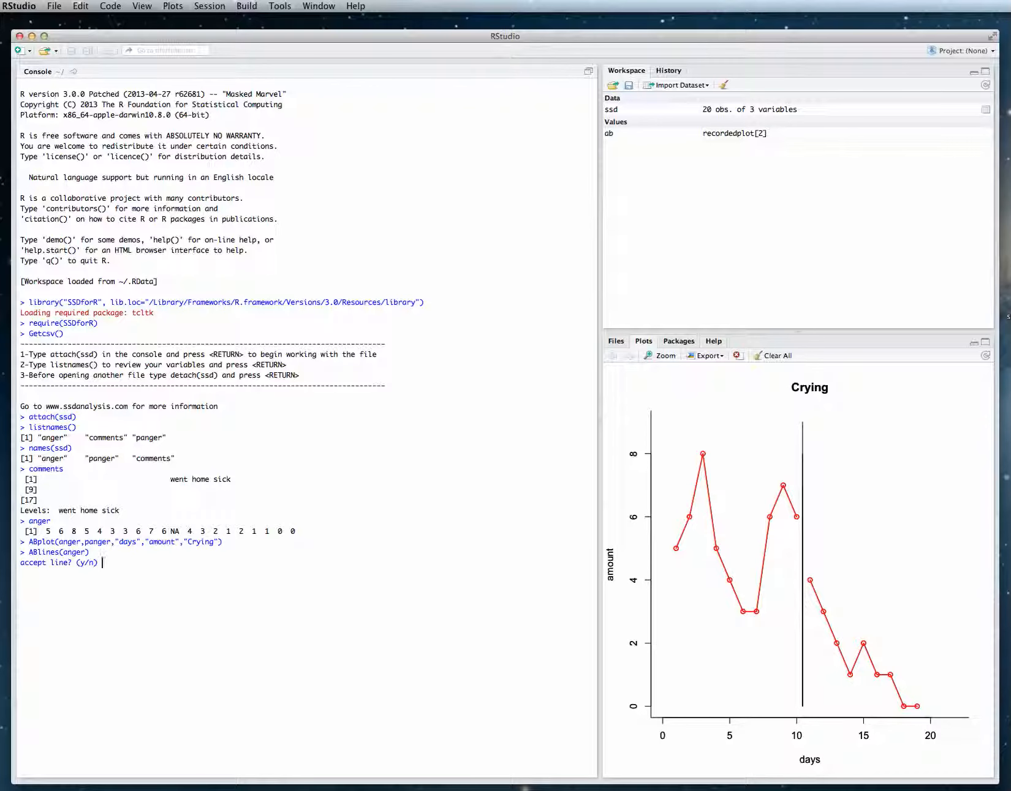
{"action": "type", "text": "y"}
{"action": "key", "text": "Return"}
Add the label "A" near the top of the first phase with ABtext("A") and accept it.
{"action": "type", "text": "ABtext(\"A"}
{"action": "key", "text": "Return"}
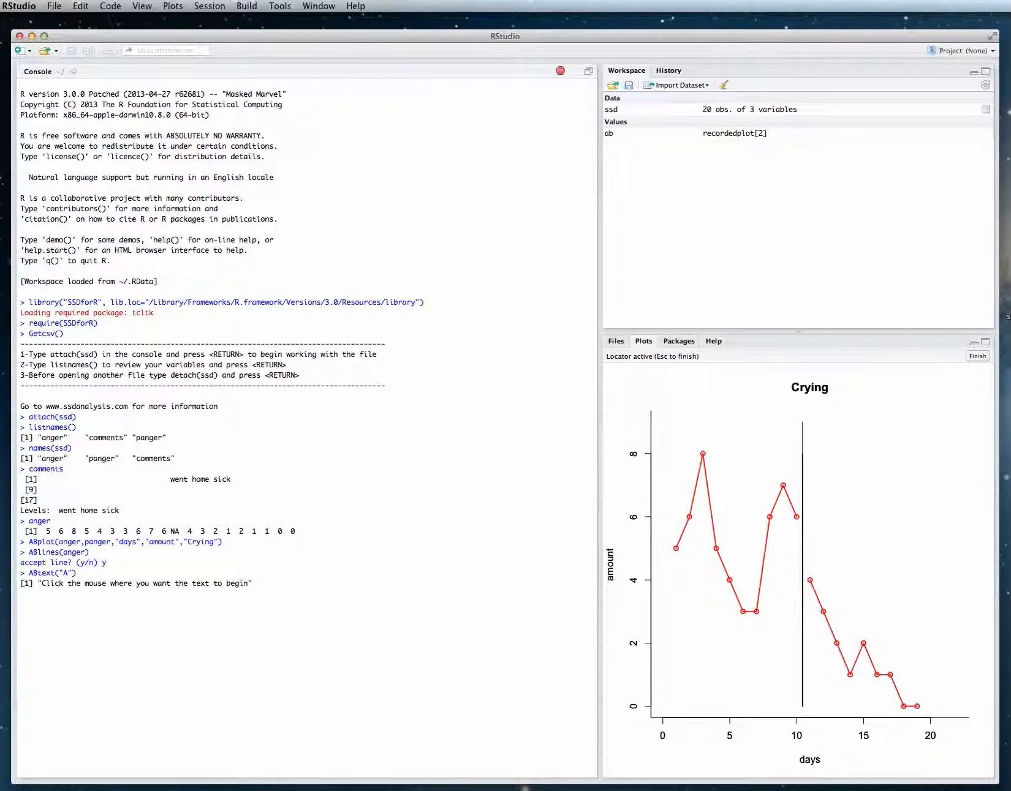
{"action": "left_click", "coordinate": [741, 452]}
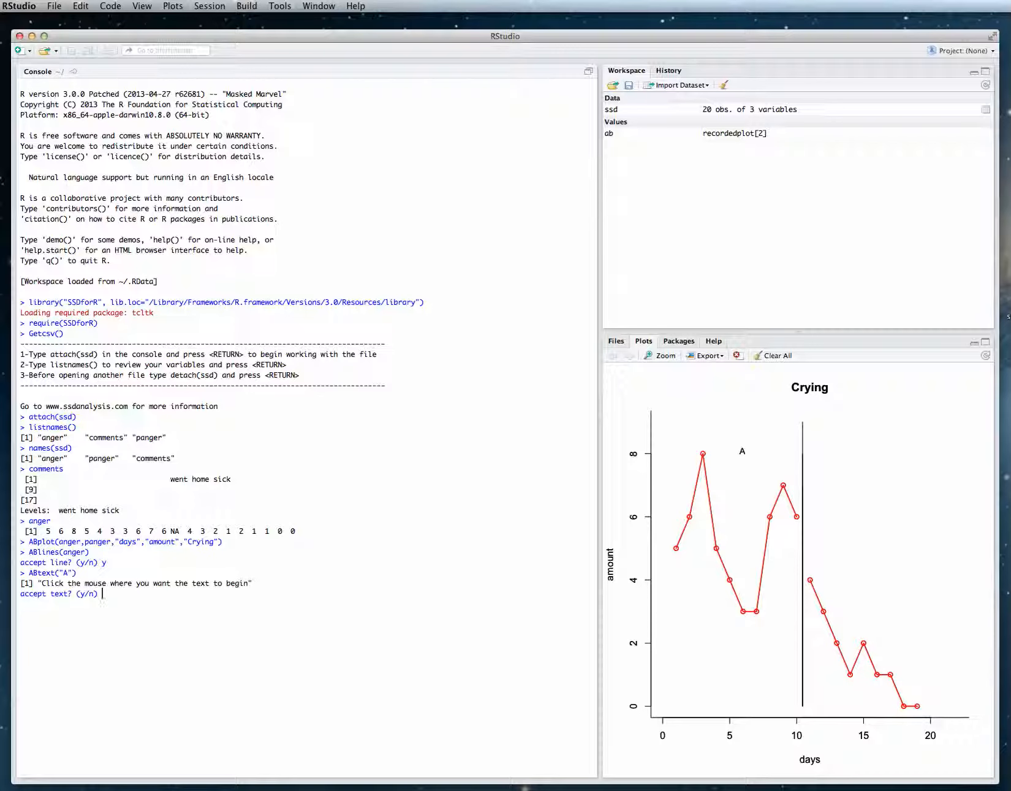
{"action": "type", "text": "y"}
{"action": "key", "text": "Return"}
Add the label "B" near the top of the second phase with ABtext("B") and accept it.
{"action": "key", "text": "Up"}
{"action": "double_click", "coordinate": [65, 604]}
{"action": "type", "text": "B"}
{"action": "key", "text": "Return"}
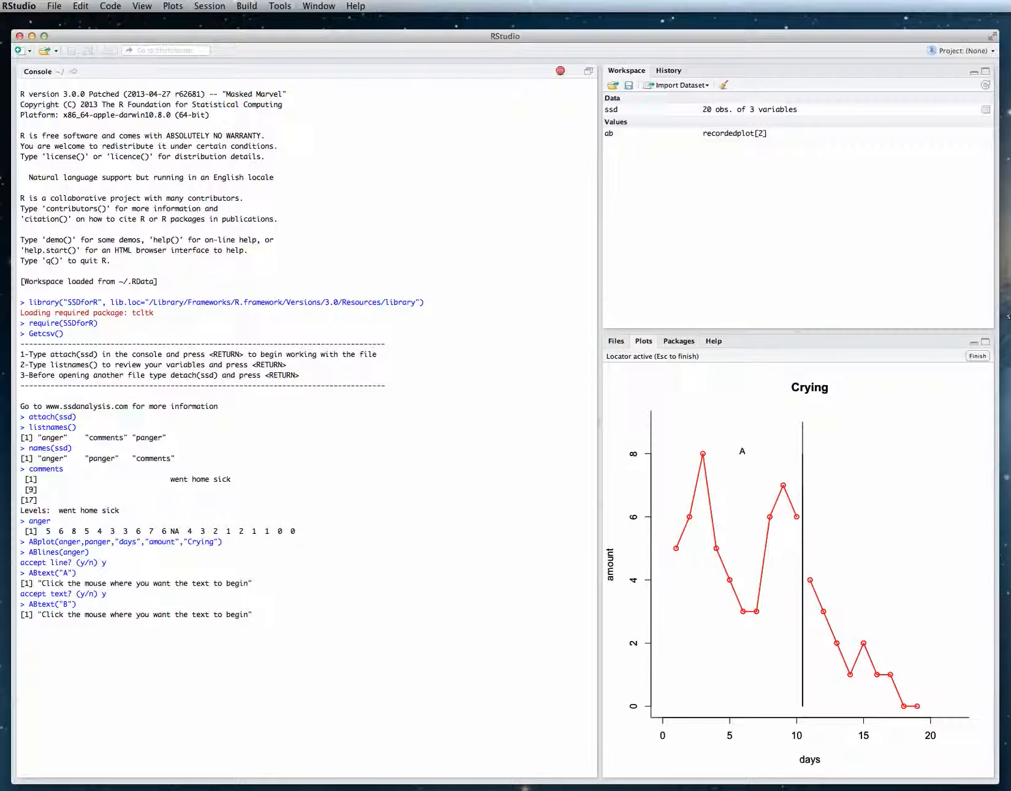
{"action": "left_click", "coordinate": [870, 451]}
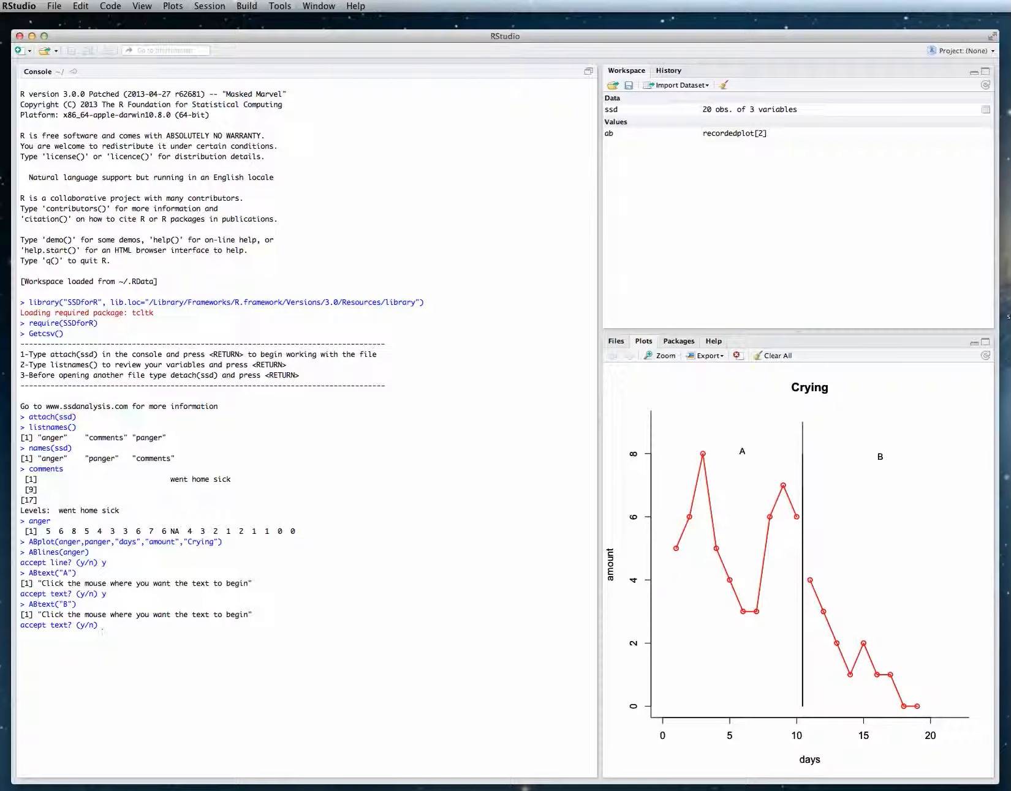
{"action": "type", "text": "y"}
{"action": "key", "text": "Return"}
Try placing the text "went home sick" low in phase A beside the vertical axis with ABtext, and reject the placement.
{"action": "type", "text": "ABtext(\"went home sick"}
{"action": "key", "text": "Return"}
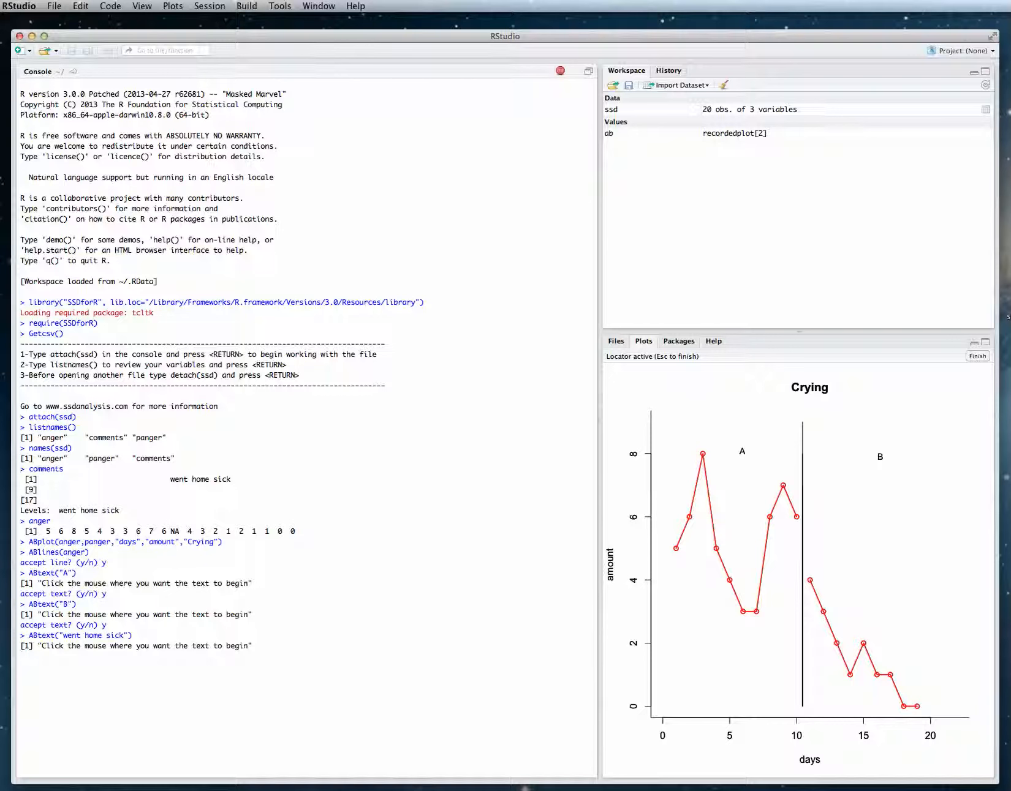
{"action": "left_click", "coordinate": [673, 651]}
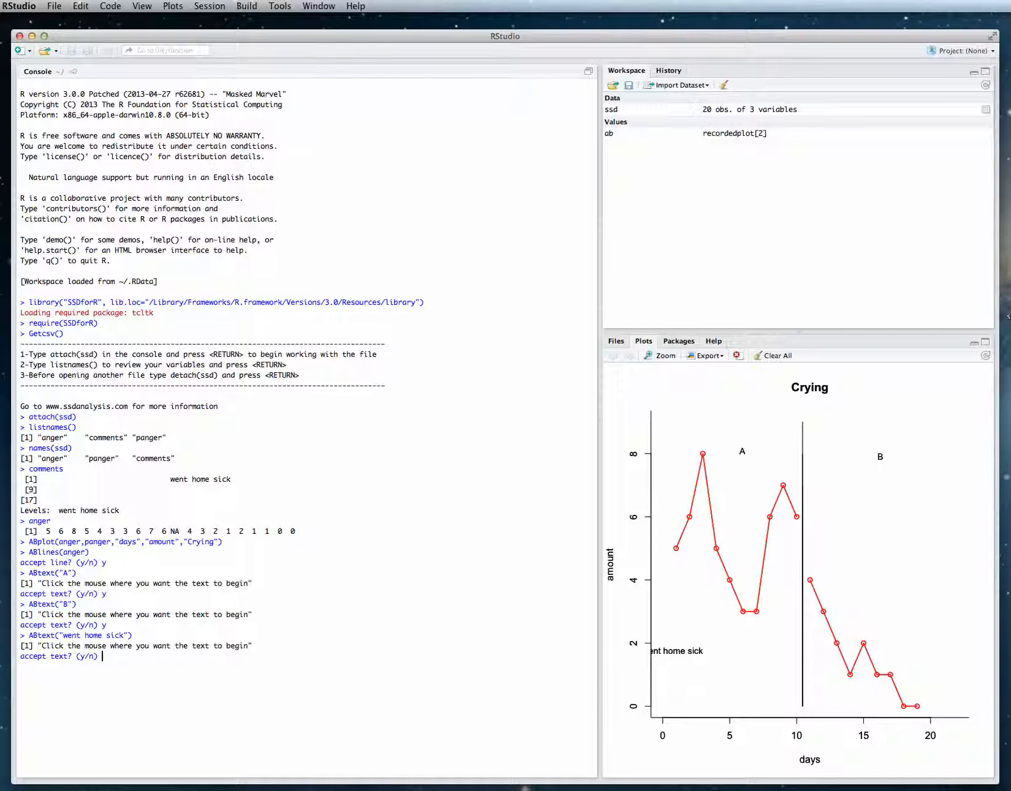
{"action": "type", "text": "n"}
{"action": "key", "text": "Return"}
Rerun ABtext("went home sick"), place the text in phase A at about amount 2 clear of the vertical axis, and accept it.
{"action": "key", "text": "Up"}
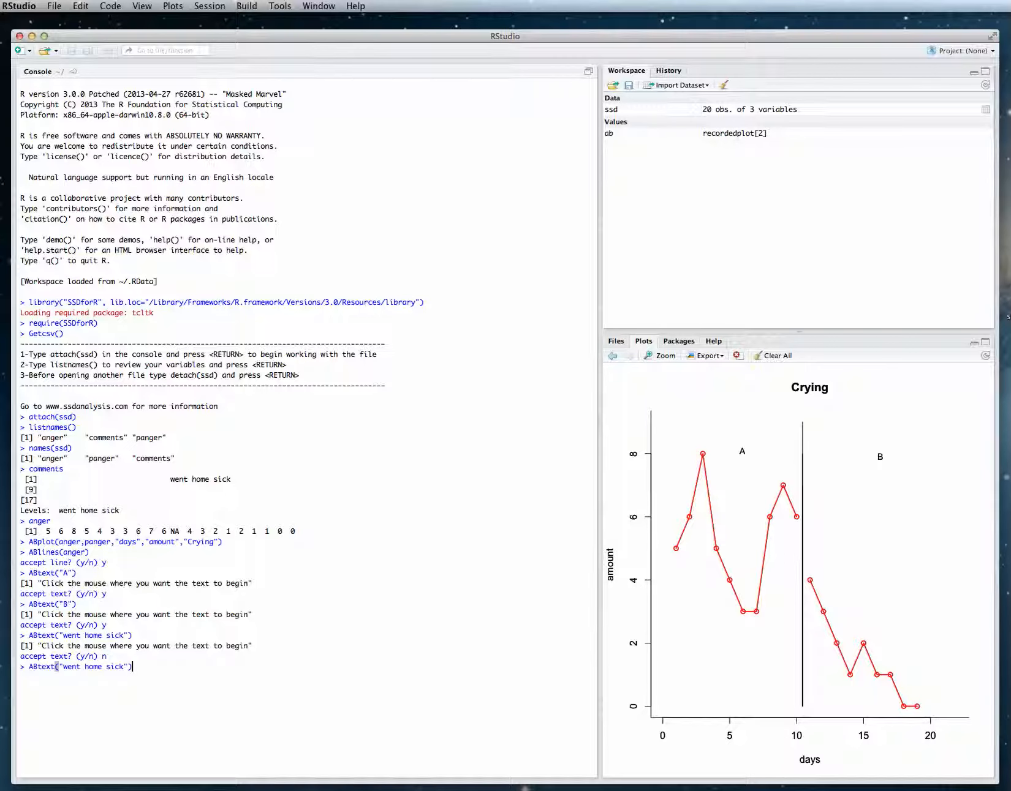
{"action": "key", "text": "Return"}
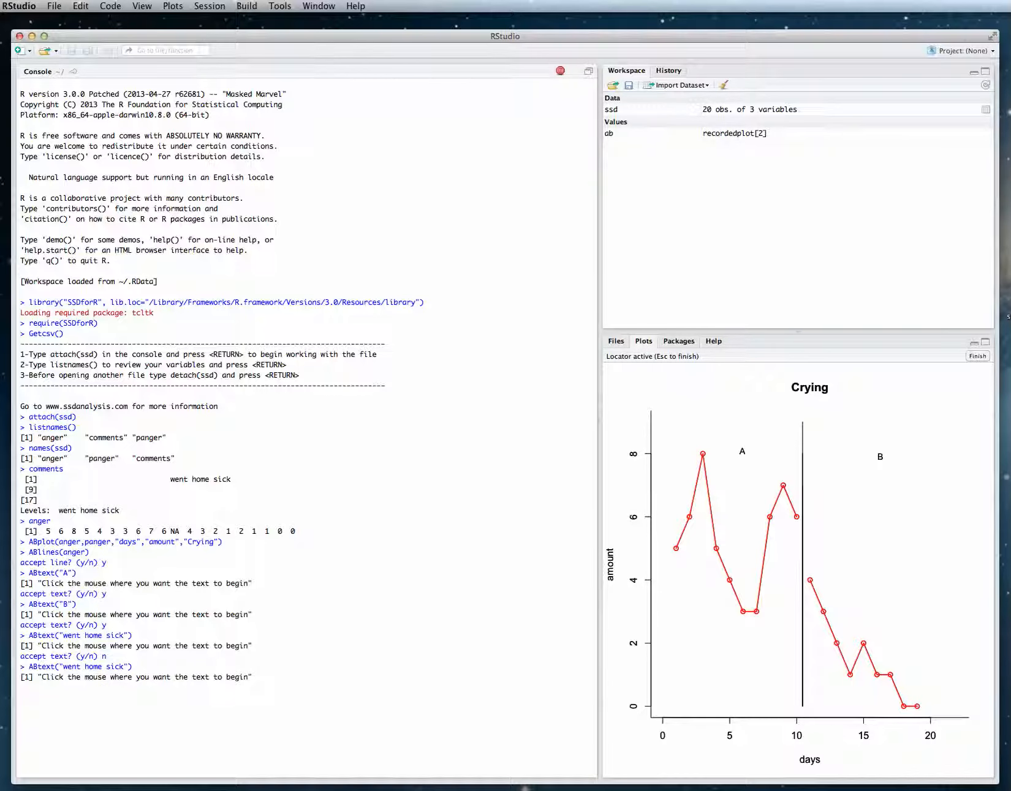
{"action": "left_click", "coordinate": [661, 642]}
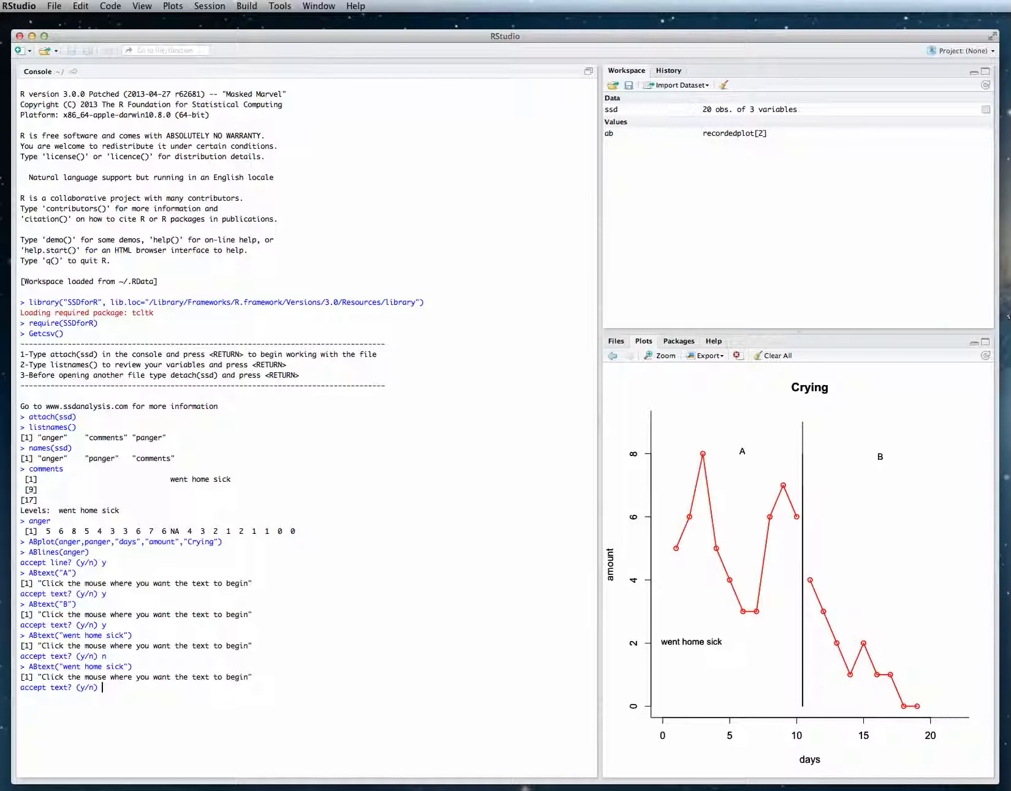
{"action": "type", "text": "y"}
{"action": "key", "text": "Return"}
Run ABarrow(), draw an arrow from the highest point of phase A down to the "went home sick" text, and accept it.
{"action": "type", "text": "ABarrow("}
{"action": "key", "text": "Return"}
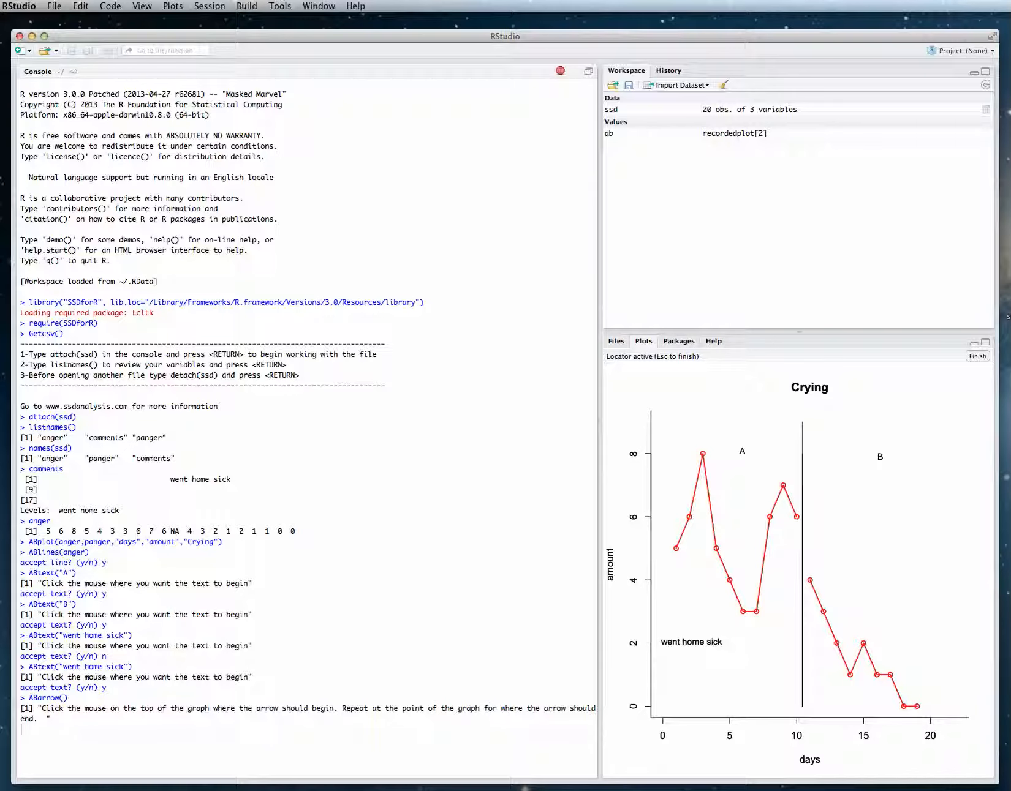
{"action": "left_click", "coordinate": [703, 456]}
{"action": "left_click", "coordinate": [690, 638]}
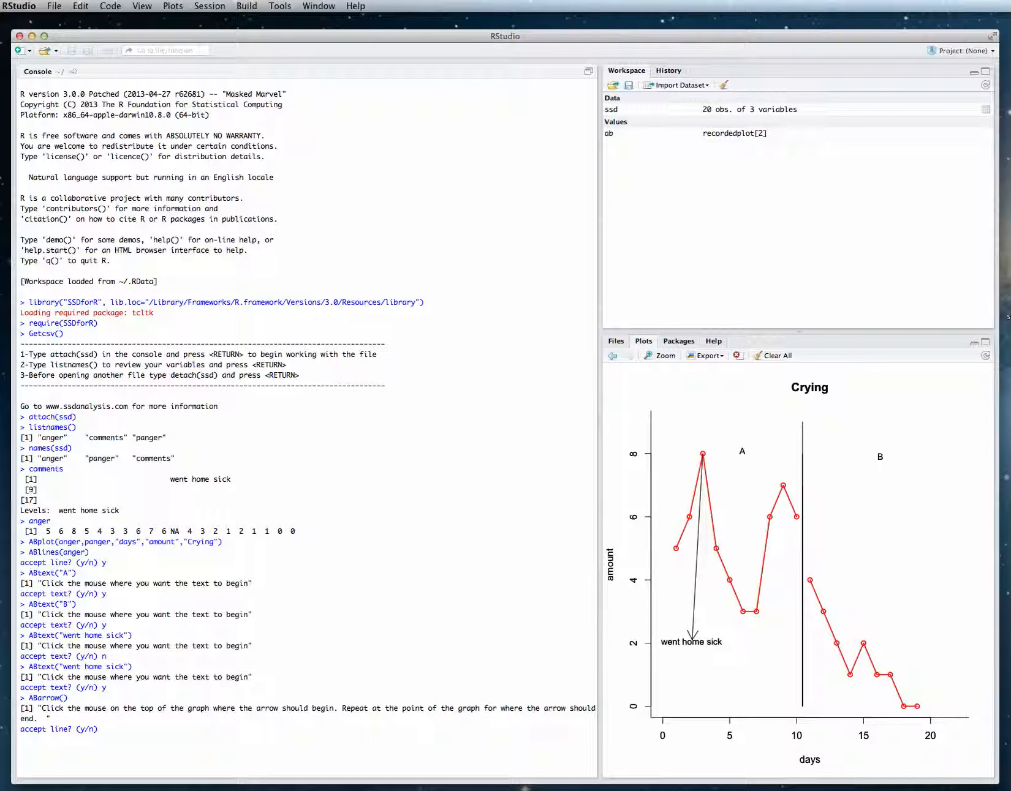
{"action": "type", "text": "y"}
{"action": "key", "text": "Return"}
View the ABstat help page with ?ABstat and return to the plot.
{"action": "type", "text": "ABstat"}
{"action": "key", "text": "Return"}
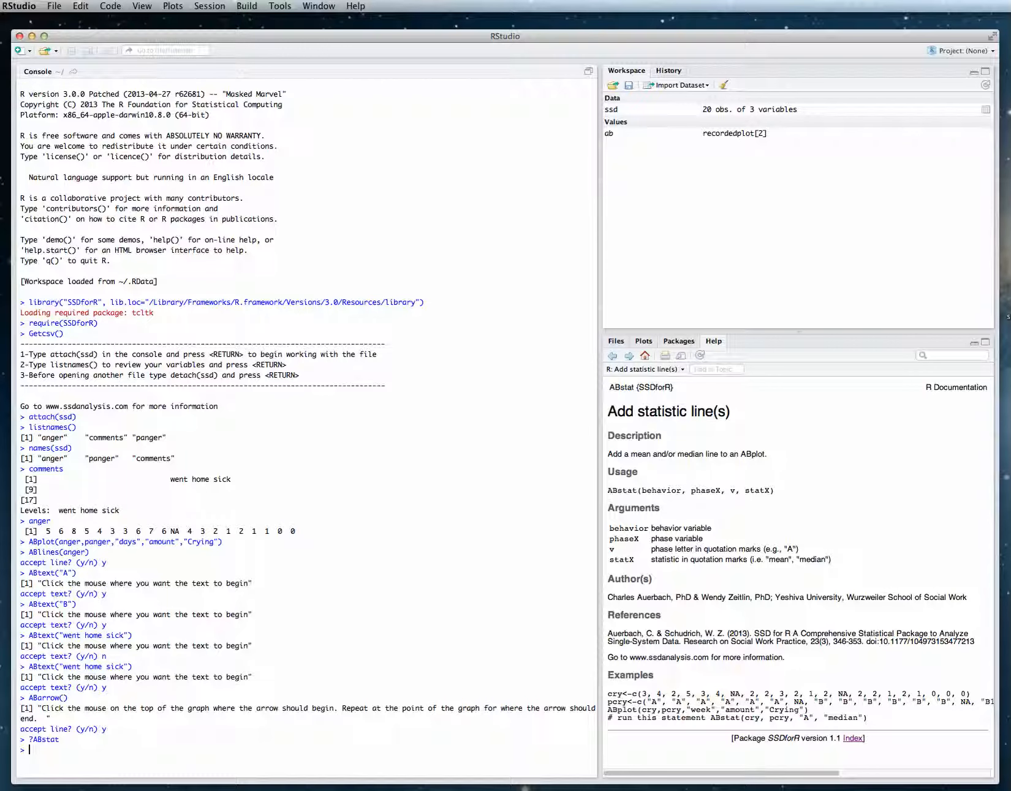
{"action": "left_click", "coordinate": [643, 341]}
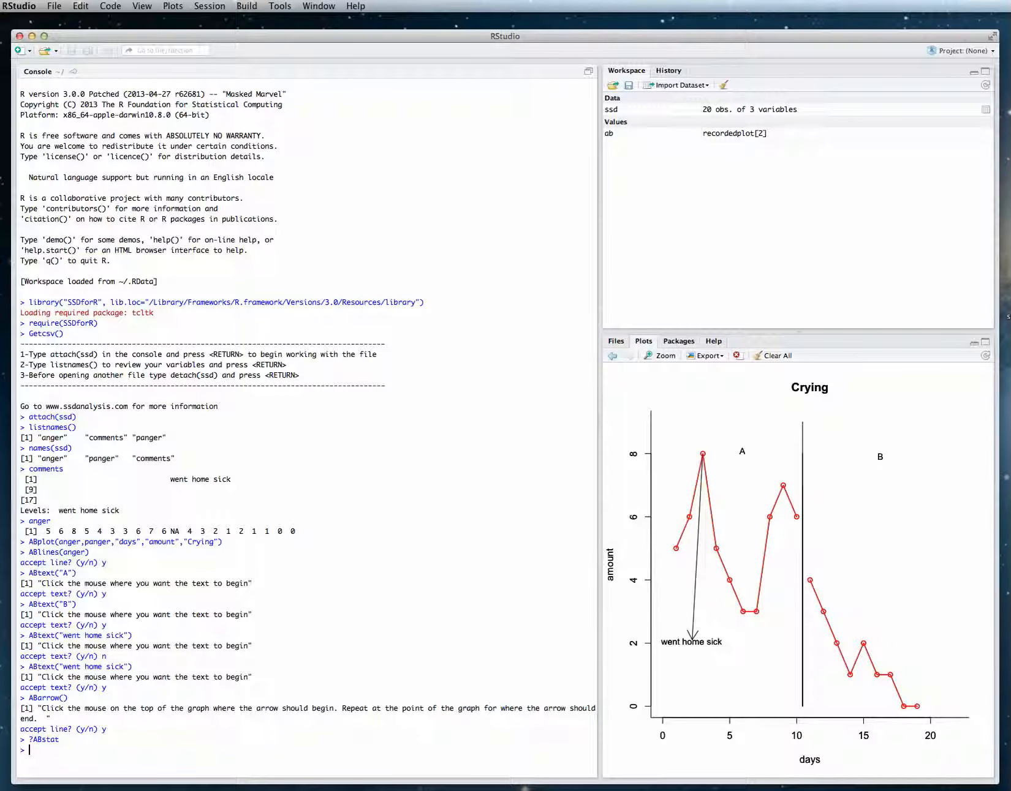
Run ABstat(anger,panger,"A","median"), place the median line at the beginning of phase A, and accept it.
{"action": "type", "text": "ABstat()anger"}
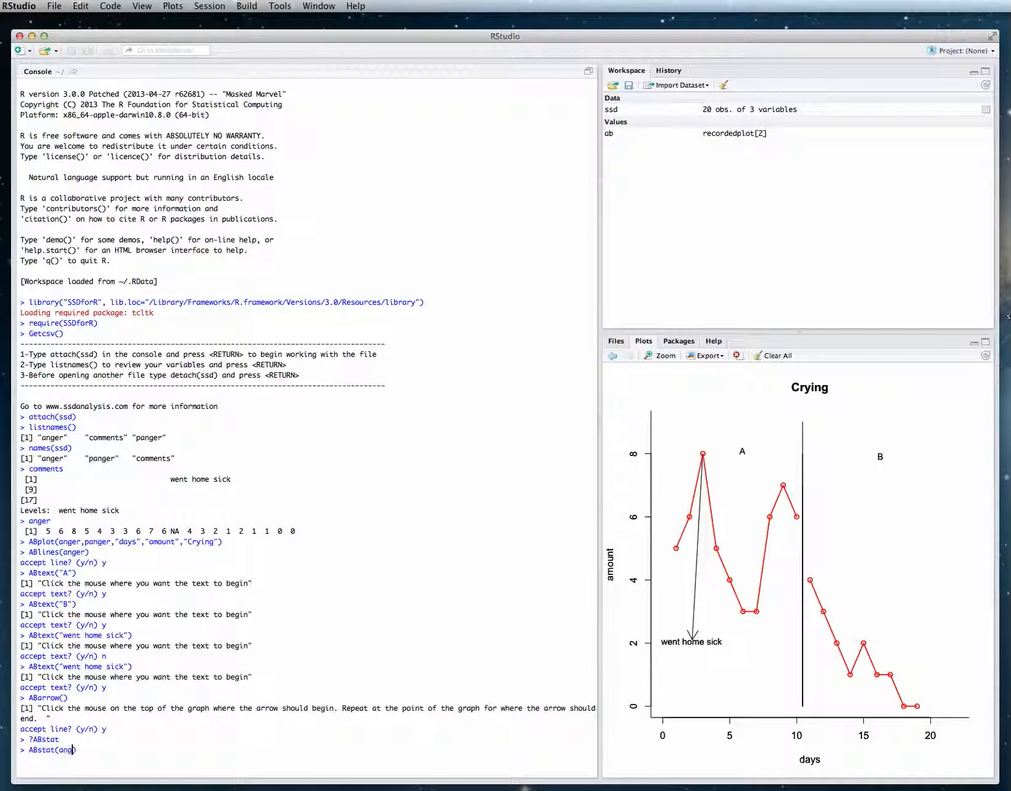
{"action": "type", "text": ",panger,\"A\",\"mediaa"}
{"action": "key", "text": "BackSpace"}
{"action": "type", "text": "n"}
{"action": "left_click", "coordinate": [172, 751]}
{"action": "key", "text": "Return"}
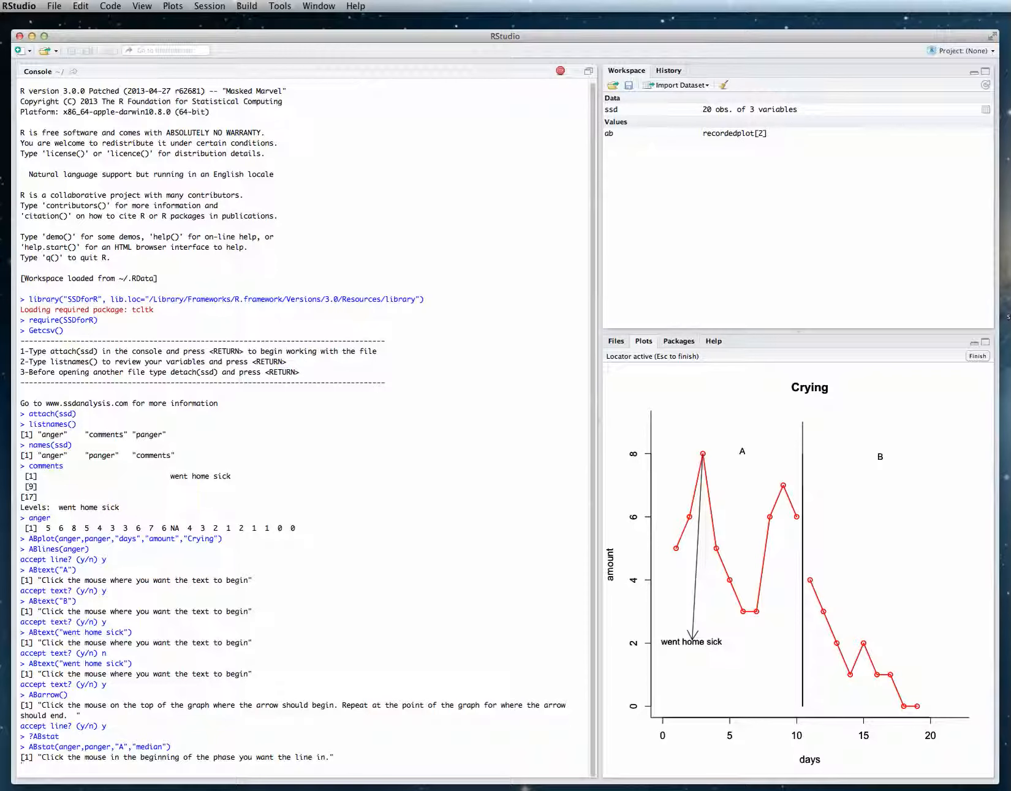
{"action": "left_click", "coordinate": [657, 533]}
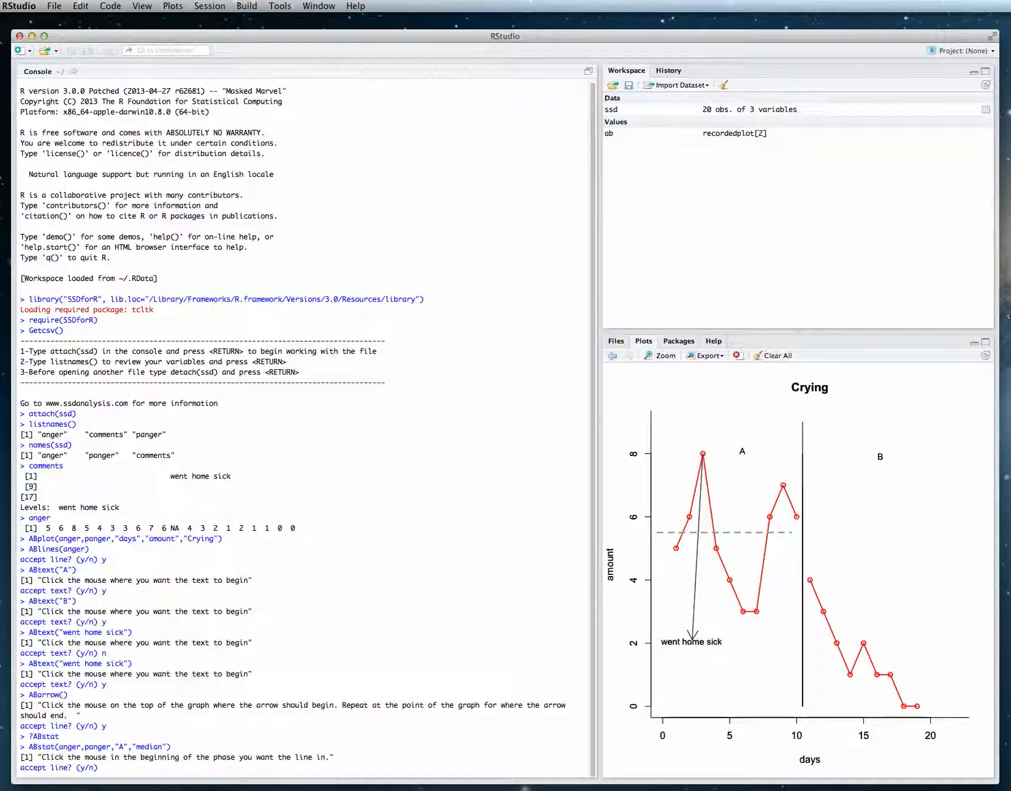
{"action": "type", "text": "y"}
{"action": "key", "text": "Return"}
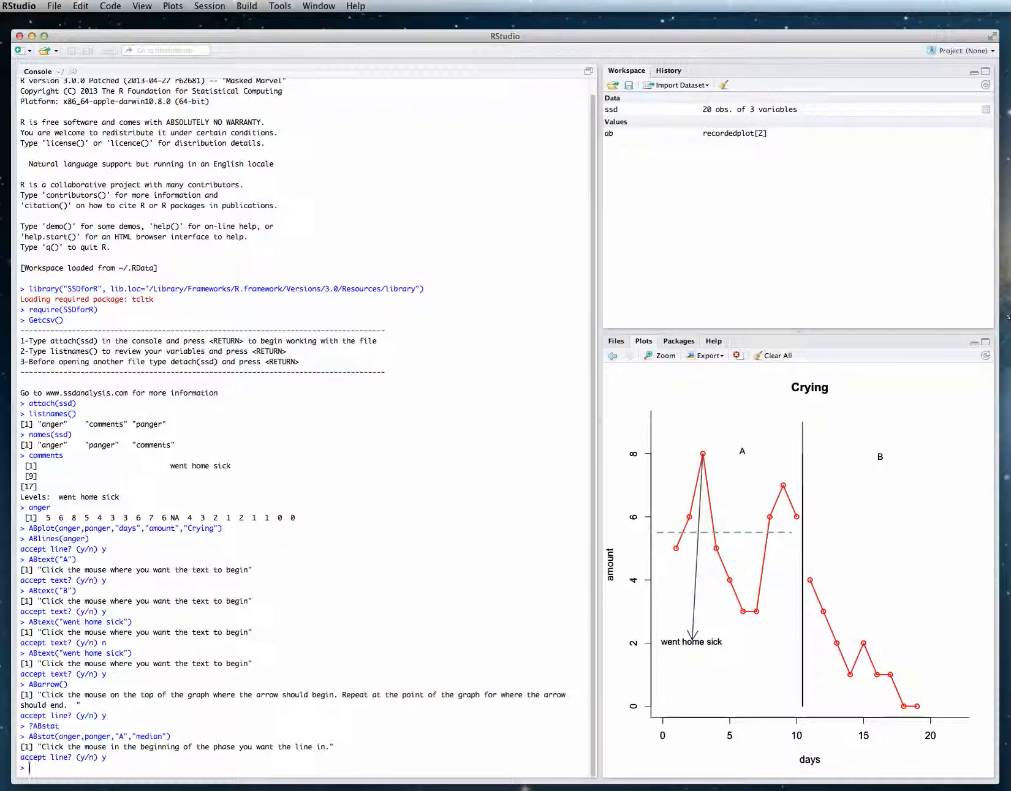
Rerun the ABstat median command for phase "B" and place the line at the beginning of phase B.
{"action": "key", "text": "Up"}
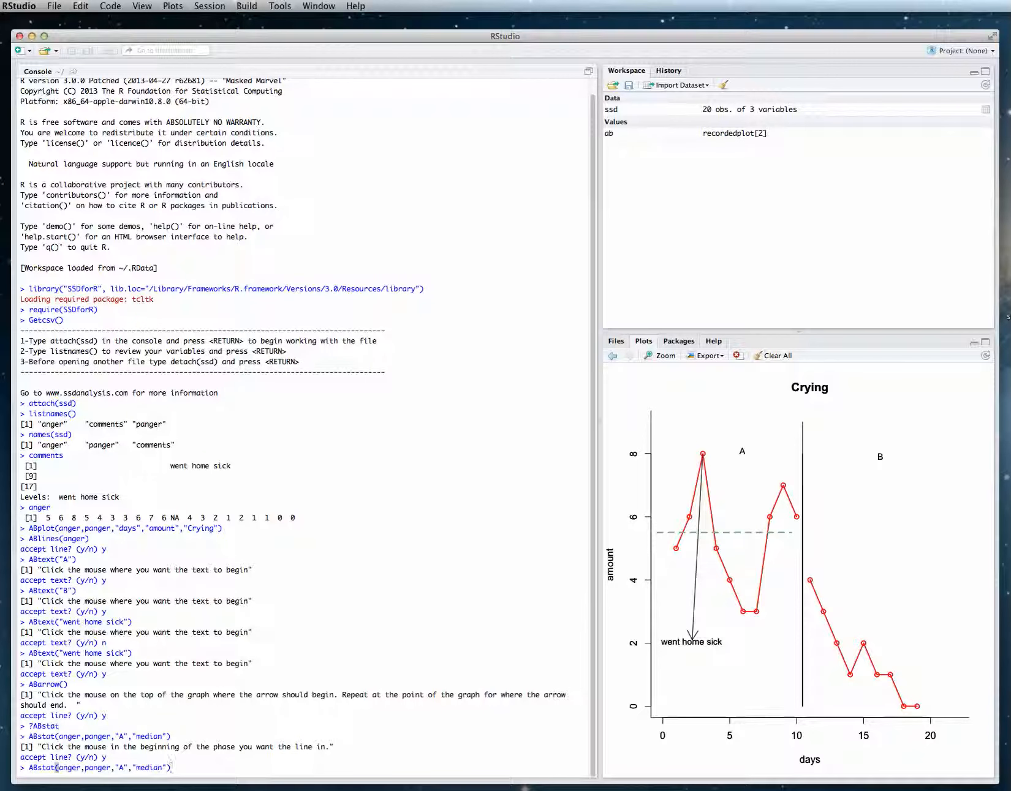
{"action": "left_click", "coordinate": [121, 767]}
{"action": "type", "text": "B"}
{"action": "key", "text": "Delete"}
{"action": "key", "text": "Return"}
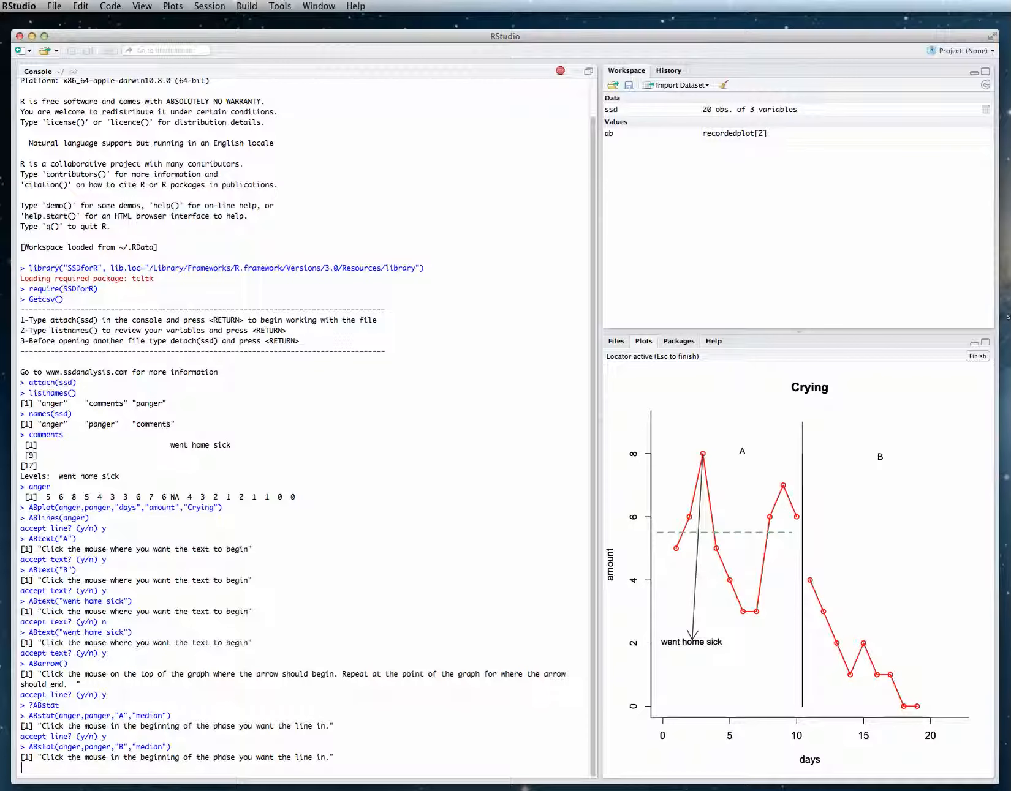
{"action": "left_click", "coordinate": [810, 674]}
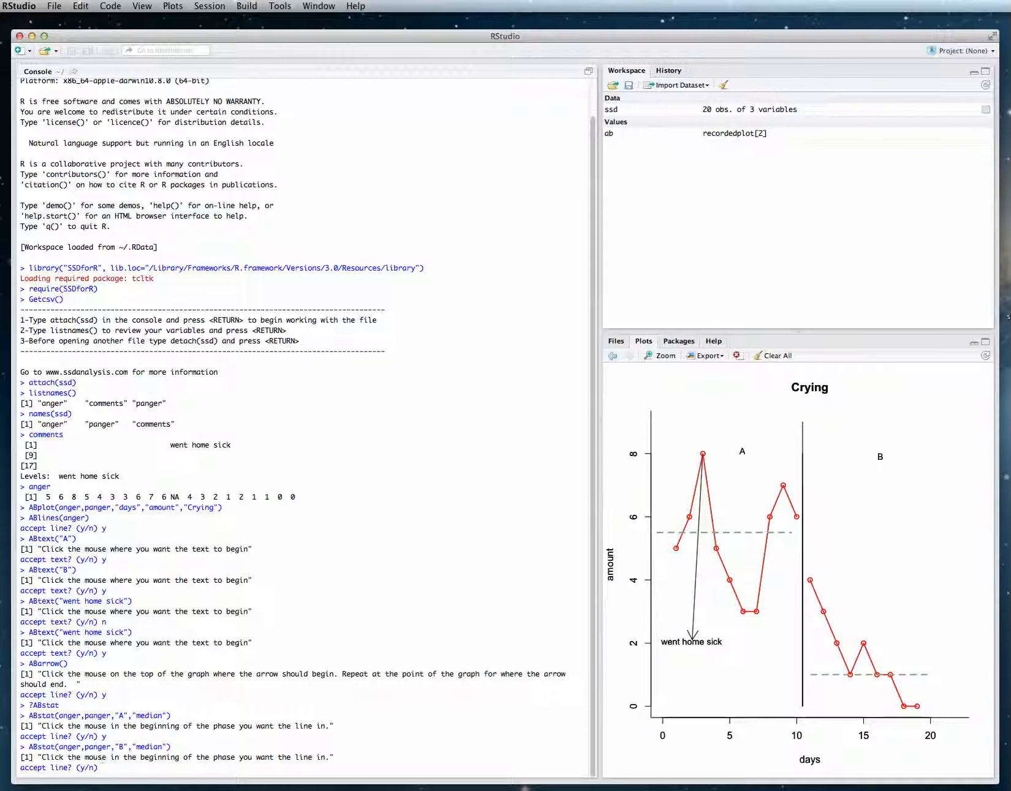